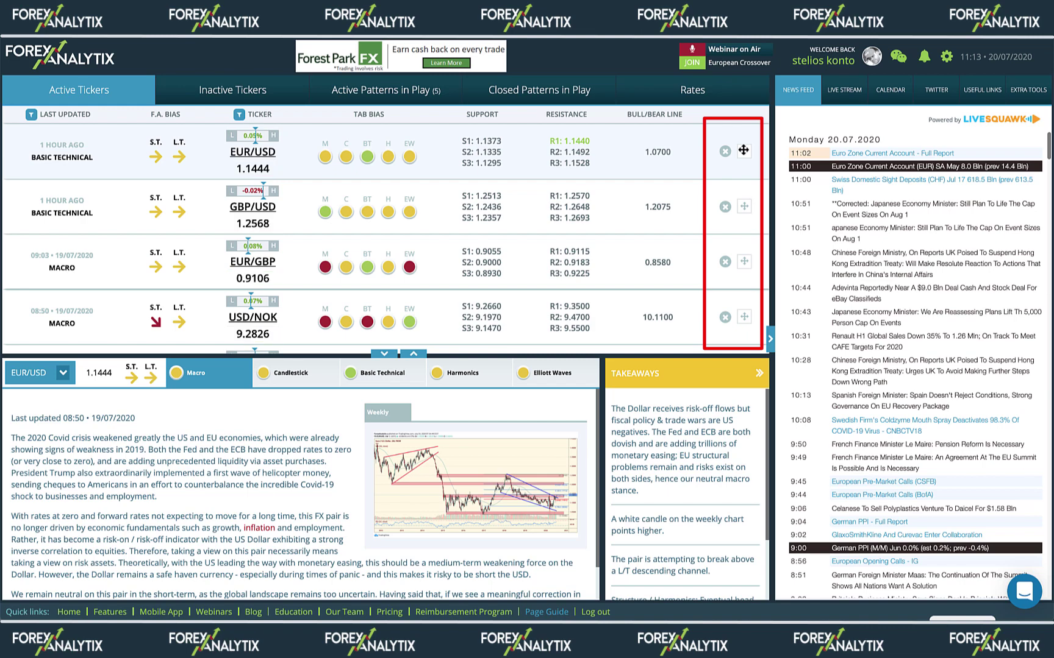
Reorder EUR/USD below GBP/USD, then deactivate GBP/USD from the Active Tickers list.
{"action": "left_click_drag", "start_coordinate": [743, 150], "coordinate": [744, 206]}
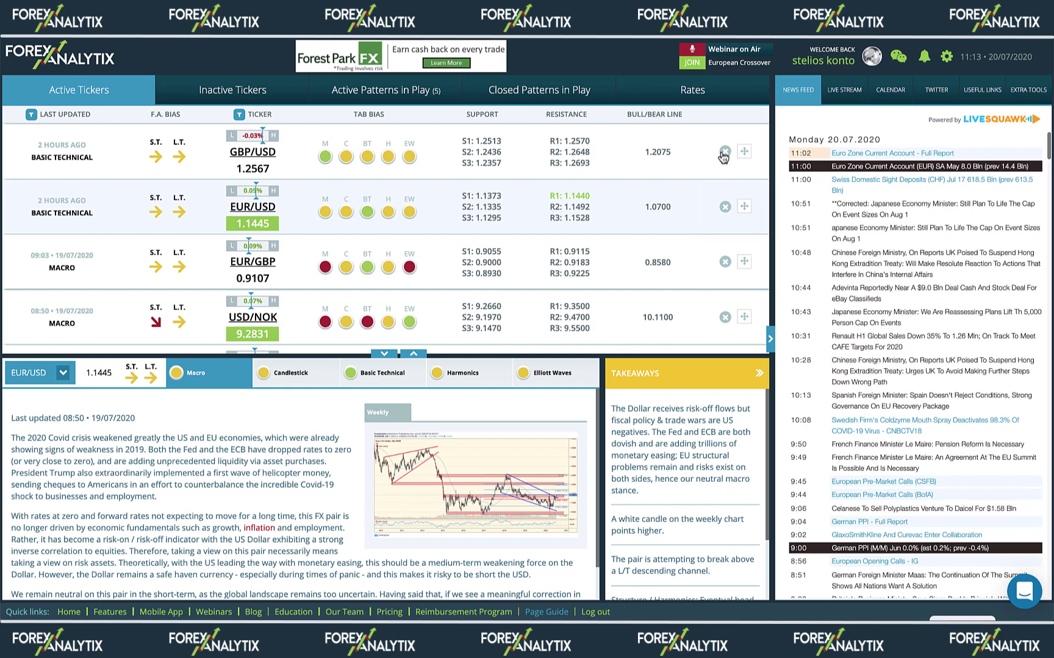
{"action": "left_click", "coordinate": [725, 151]}
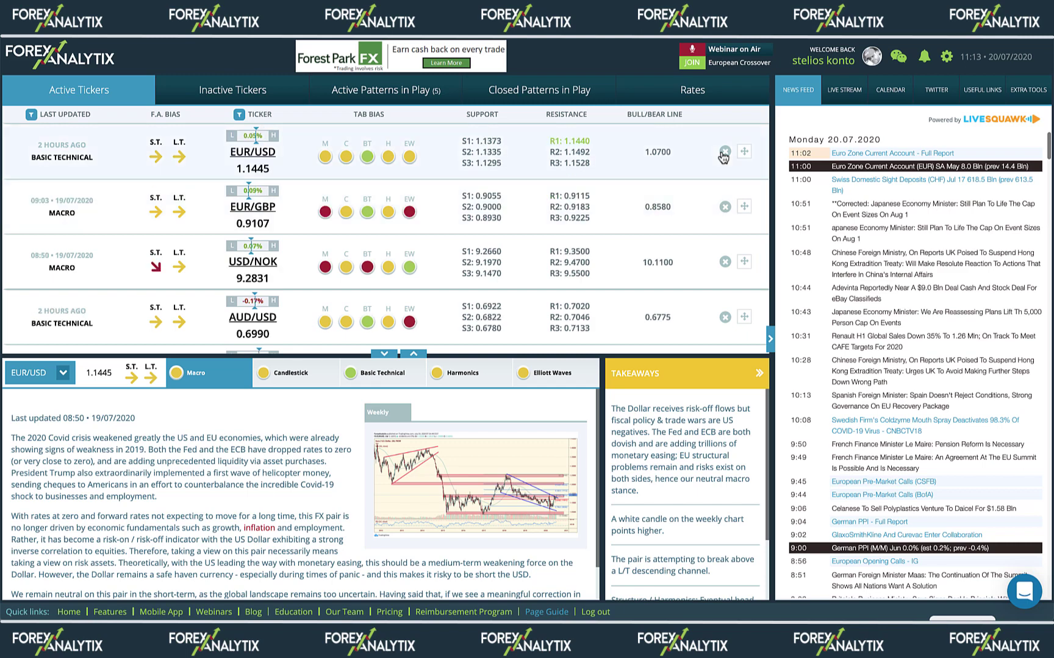
Show the Inactive Tickers tab, where GBP/USD appears alone at 1.2567.
{"action": "left_click", "coordinate": [217, 92]}
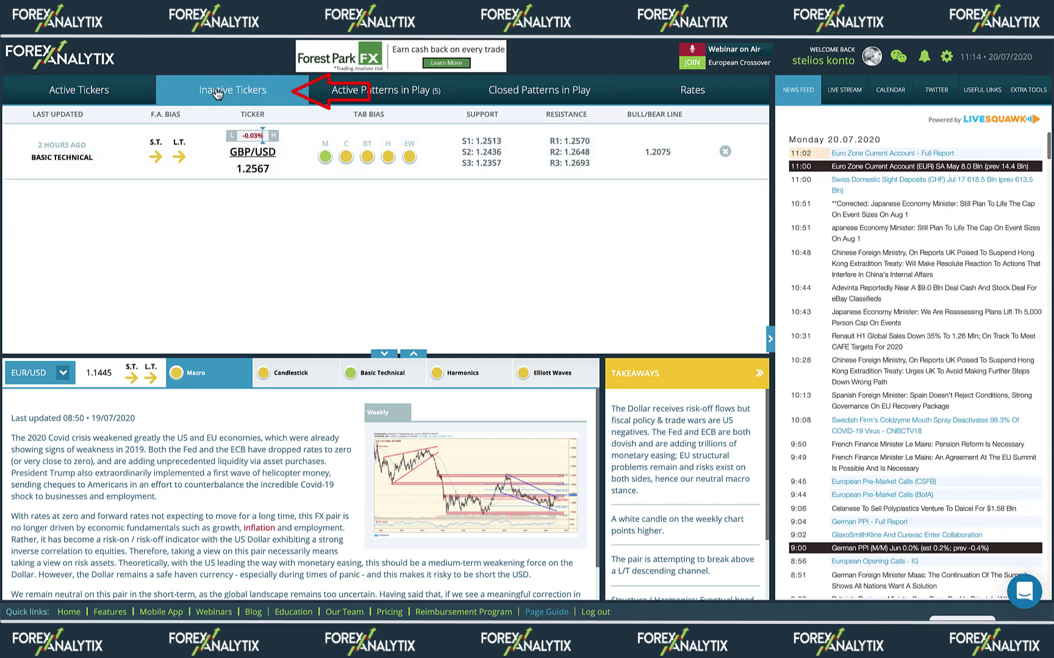
{"action": "left_click", "coordinate": [92, 91]}
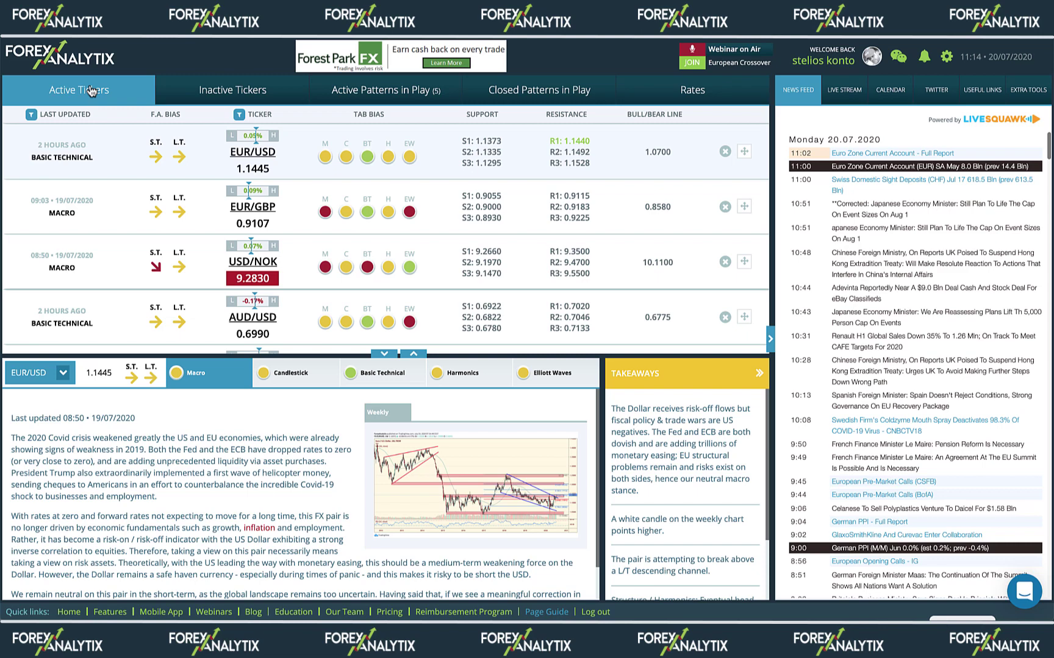
{"action": "left_click", "coordinate": [212, 95]}
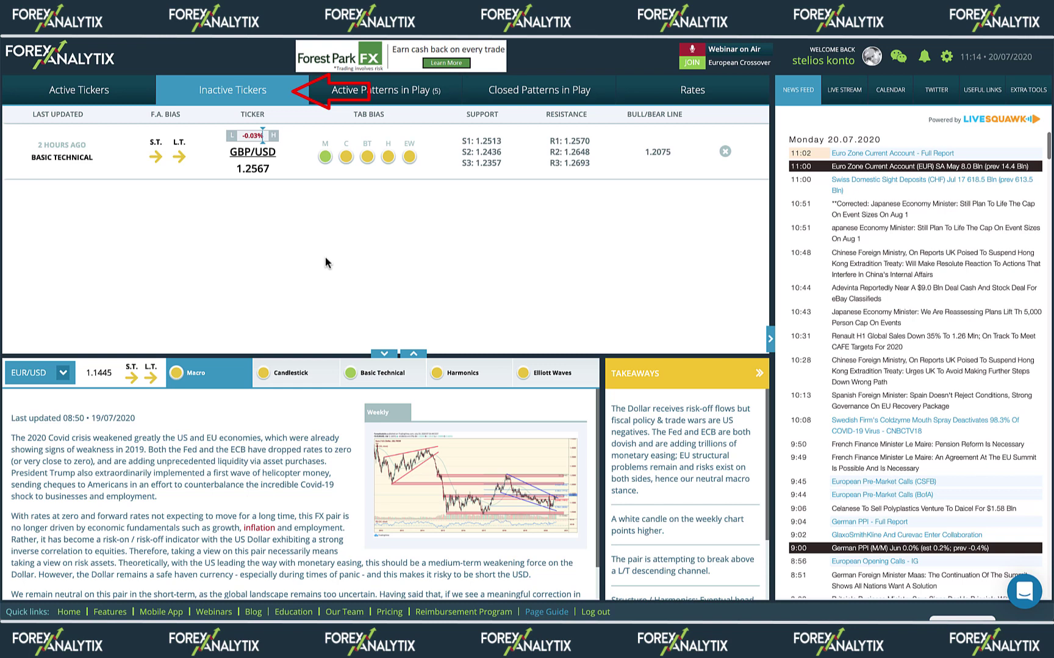
Display Active Patterns in Play, listing five patterns including the EUR/USD bullish flag targeting 1.1600.
{"action": "left_click", "coordinate": [397, 93]}
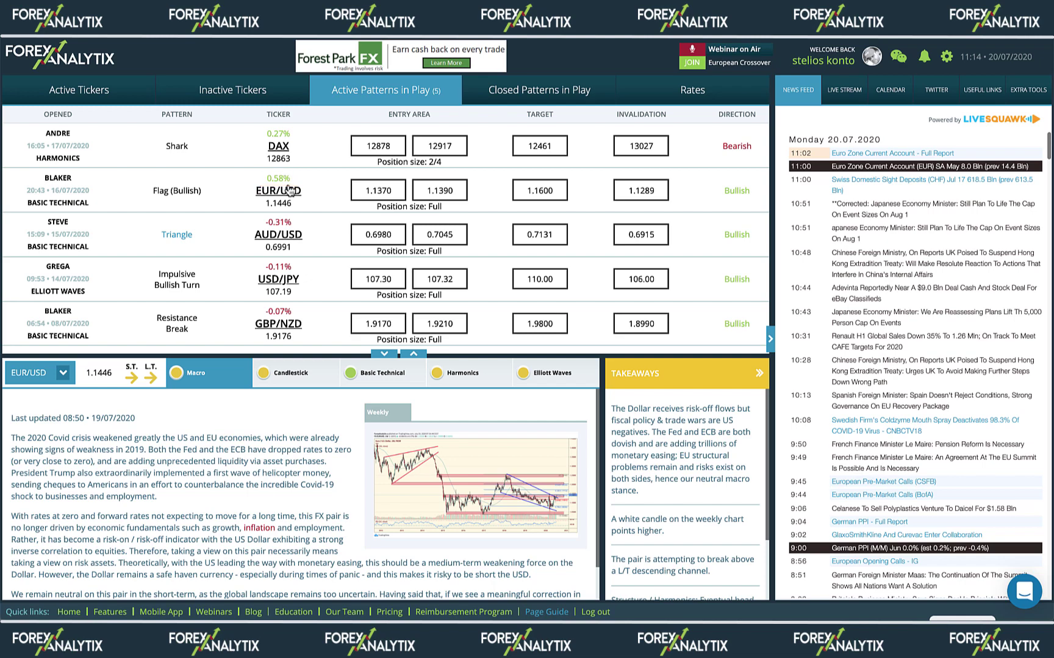
Display Closed Patterns in Play with win/loss statistics and 47 pages of finished trades.
{"action": "left_click", "coordinate": [532, 91]}
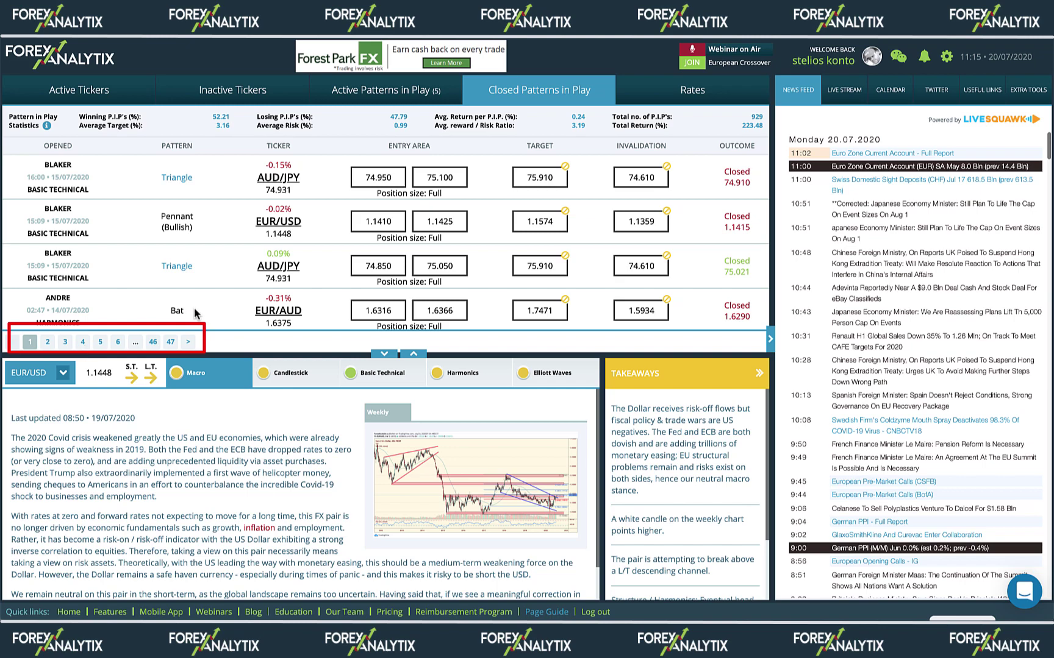
Display the Rates grid, showing prices such as EUR/USD 1.1448 and BTC/USD 9184.23.
{"action": "left_click", "coordinate": [689, 90]}
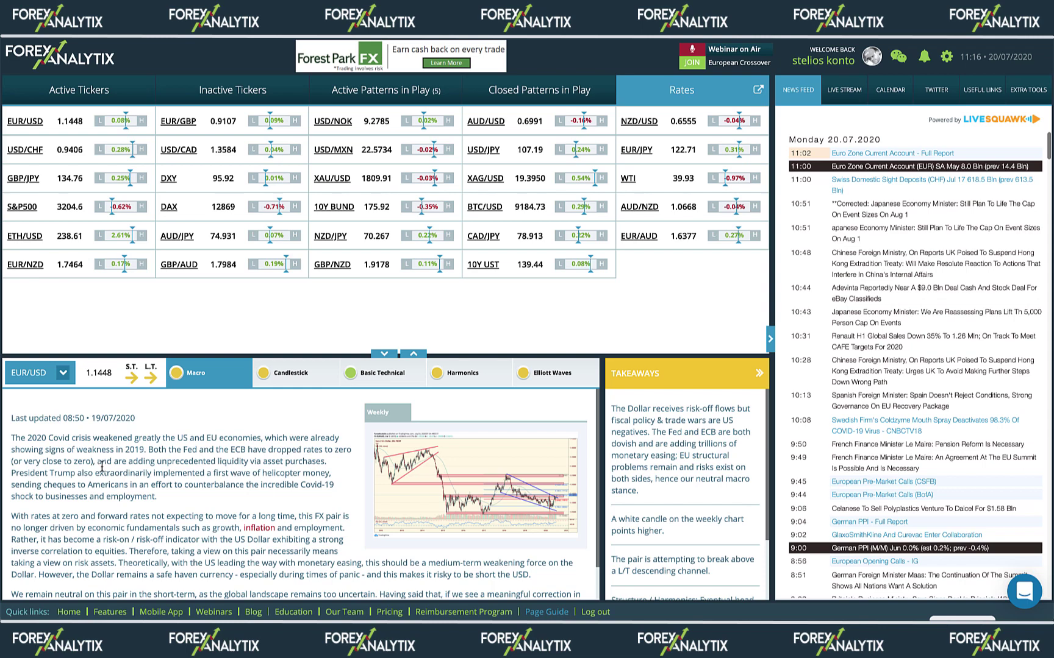
Select USD/NOK in the analysis panel's pair list, showing its 9.2772 Macro view.
{"action": "left_click", "coordinate": [64, 374]}
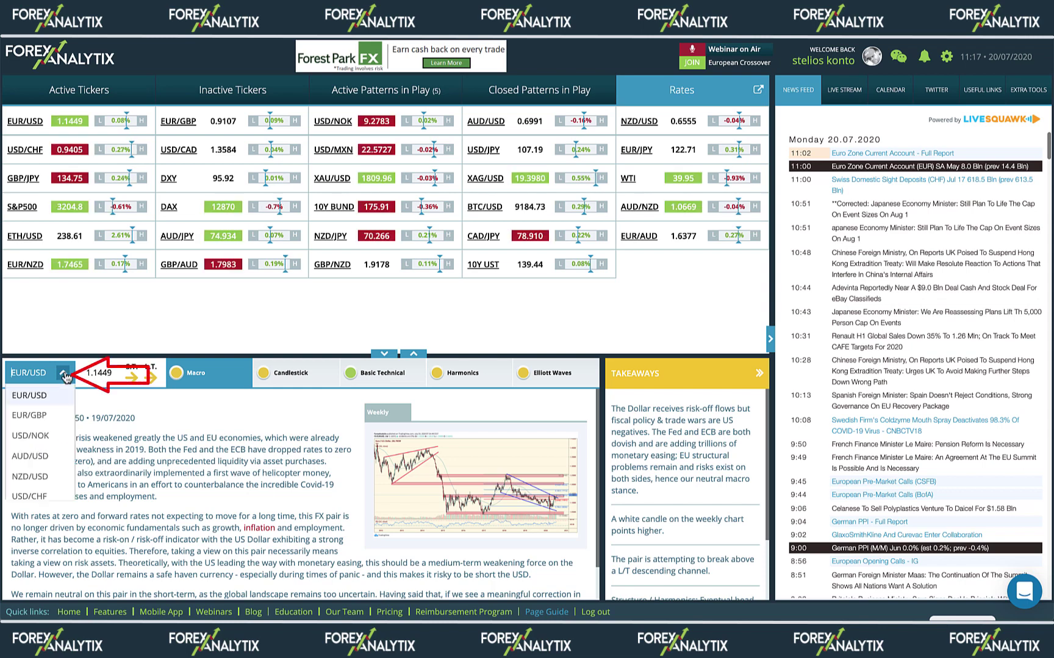
{"action": "left_click", "coordinate": [36, 435]}
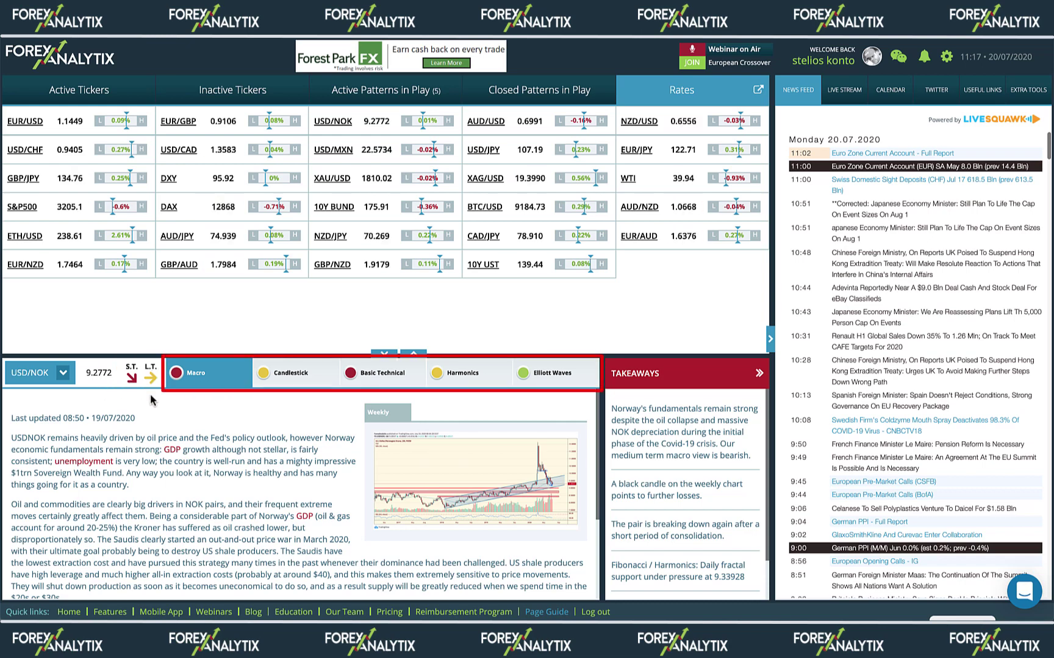
Step through USD/NOK's Candlestick, Basic Technical, Harmonics and Elliott Waves analyses.
{"action": "left_click", "coordinate": [284, 376]}
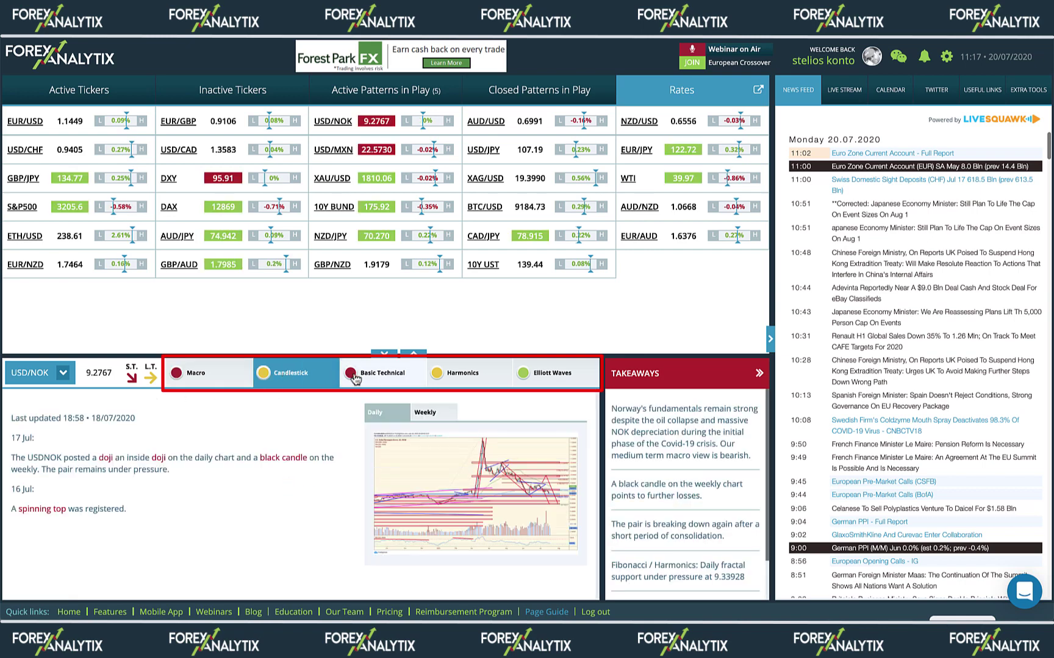
{"action": "left_click", "coordinate": [382, 378]}
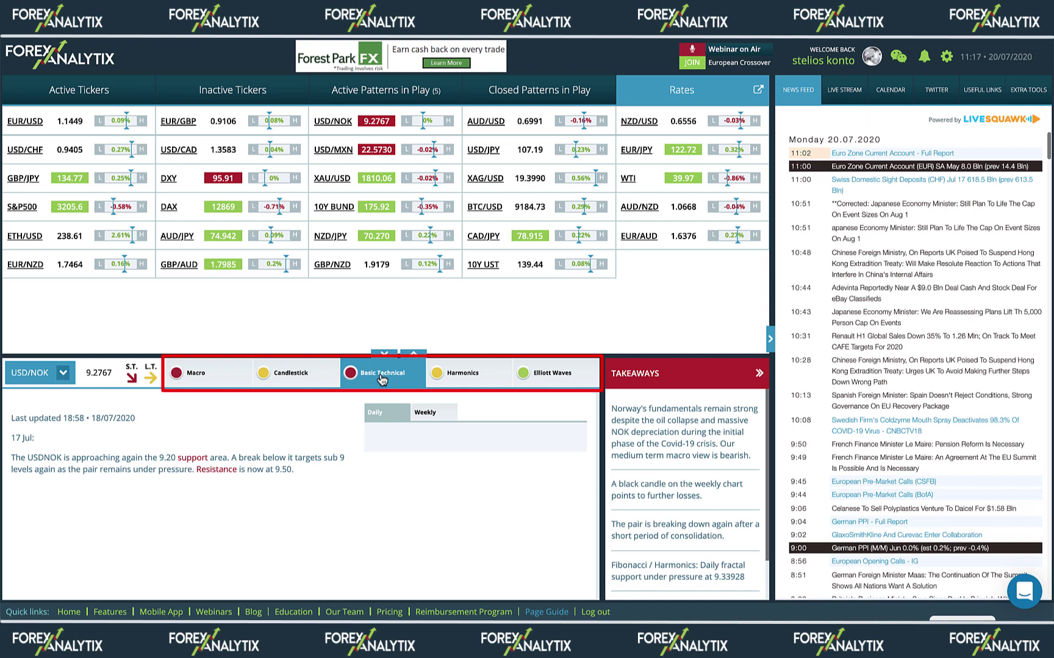
{"action": "left_click", "coordinate": [471, 379]}
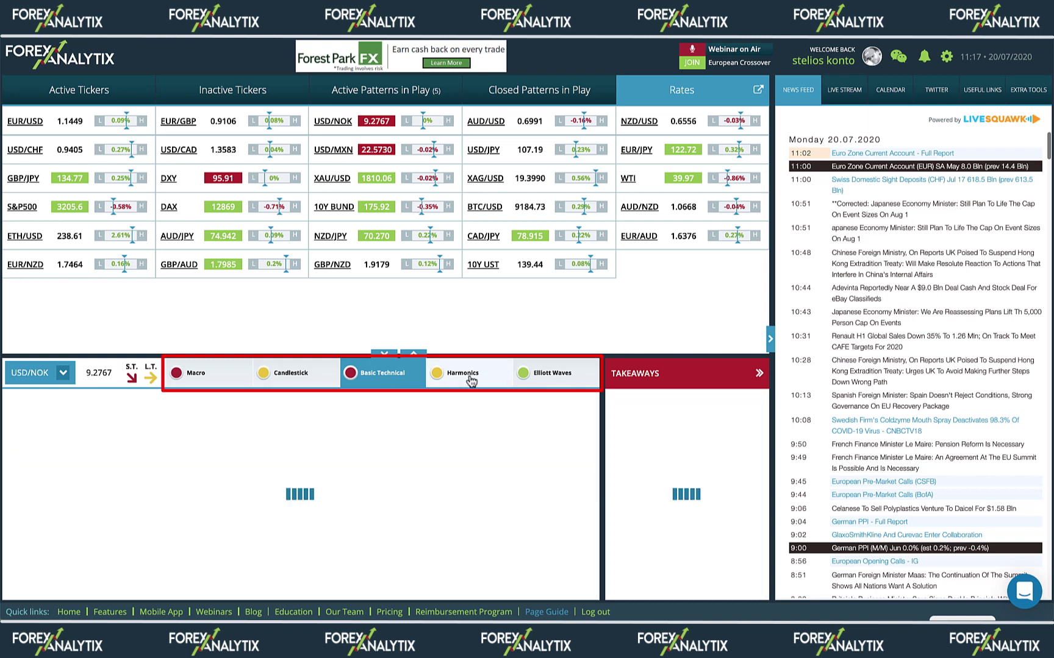
{"action": "left_click", "coordinate": [547, 381]}
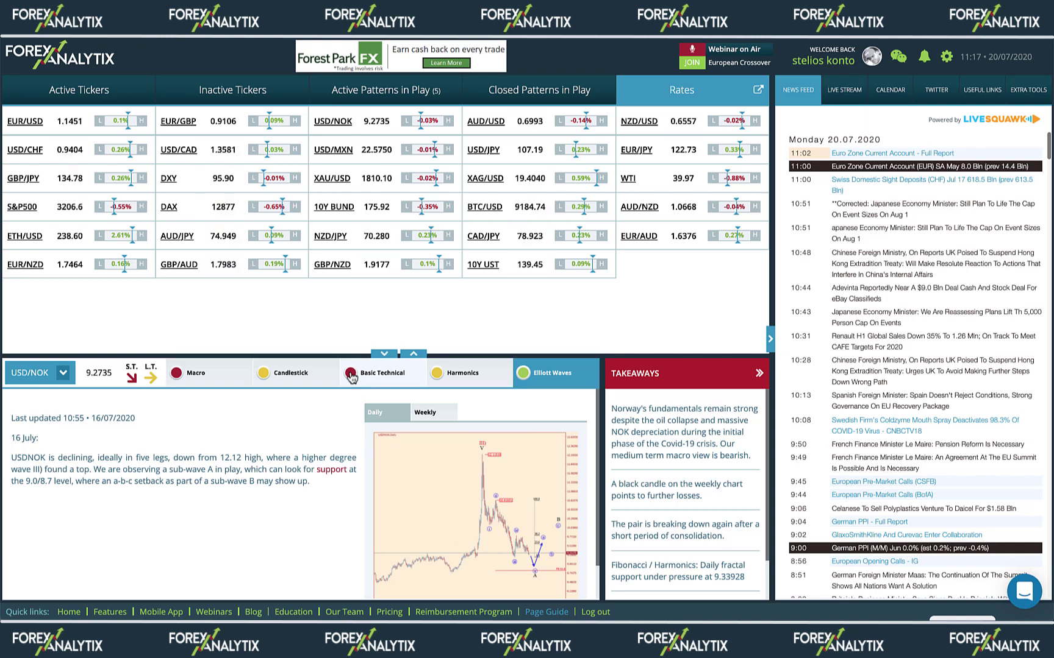
Switch USD/NOK's Elliott Waves chart to Weekly, then return to its Macro analysis.
{"action": "left_click", "coordinate": [436, 415]}
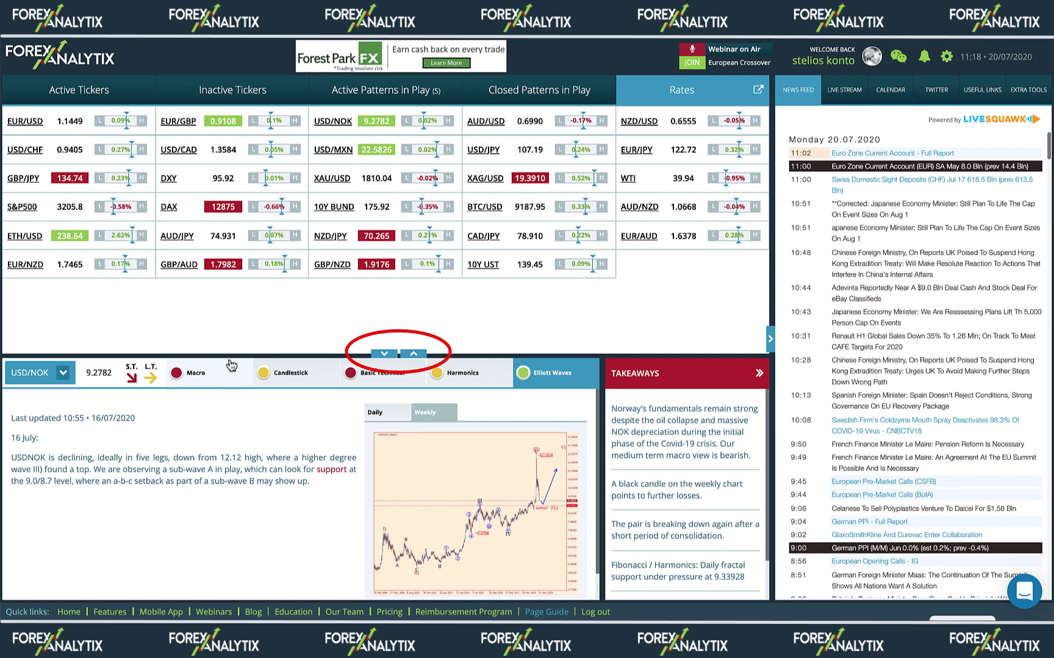
{"action": "left_click", "coordinate": [208, 378]}
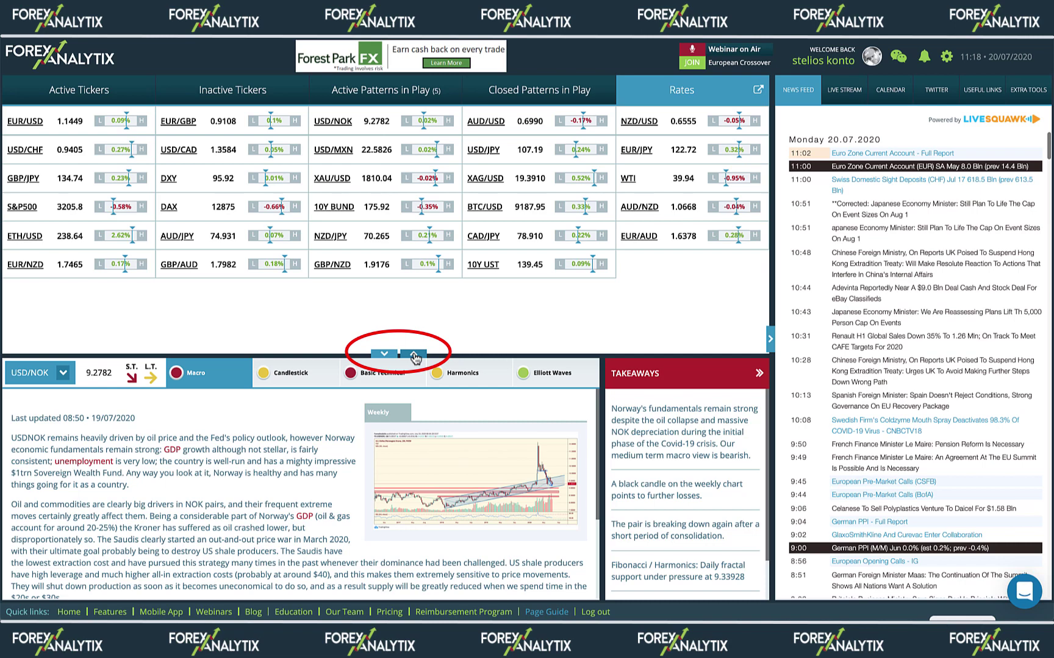
Collapse the analysis panel, swap Rates for Active Tickers, then restore and resize the USD/NOK panel.
{"action": "left_click", "coordinate": [385, 353]}
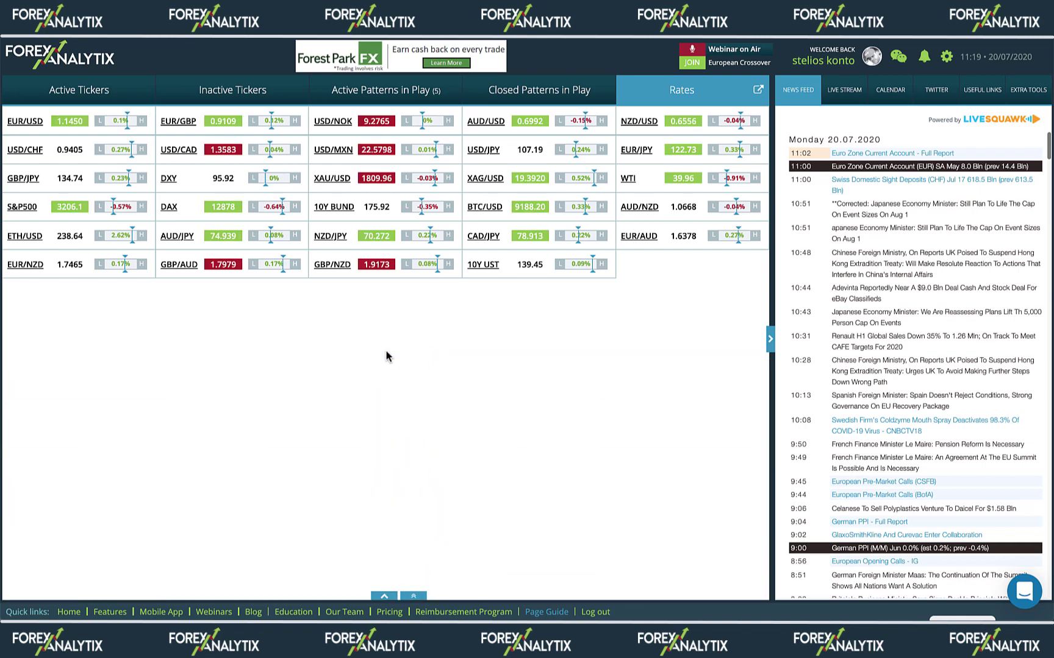
{"action": "left_click", "coordinate": [75, 91]}
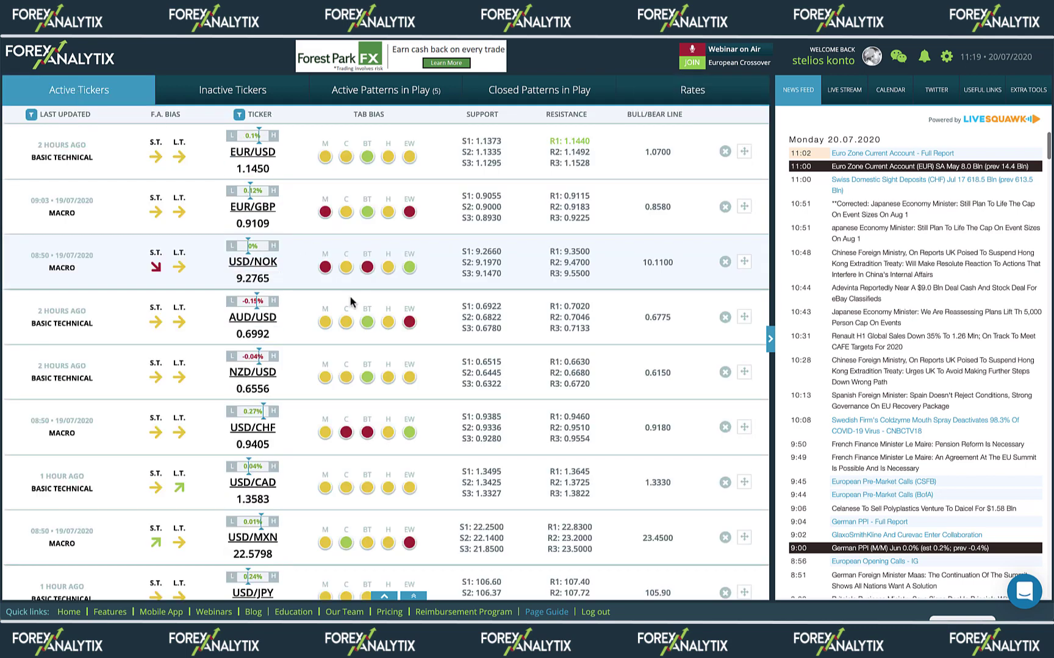
{"action": "left_click", "coordinate": [413, 596]}
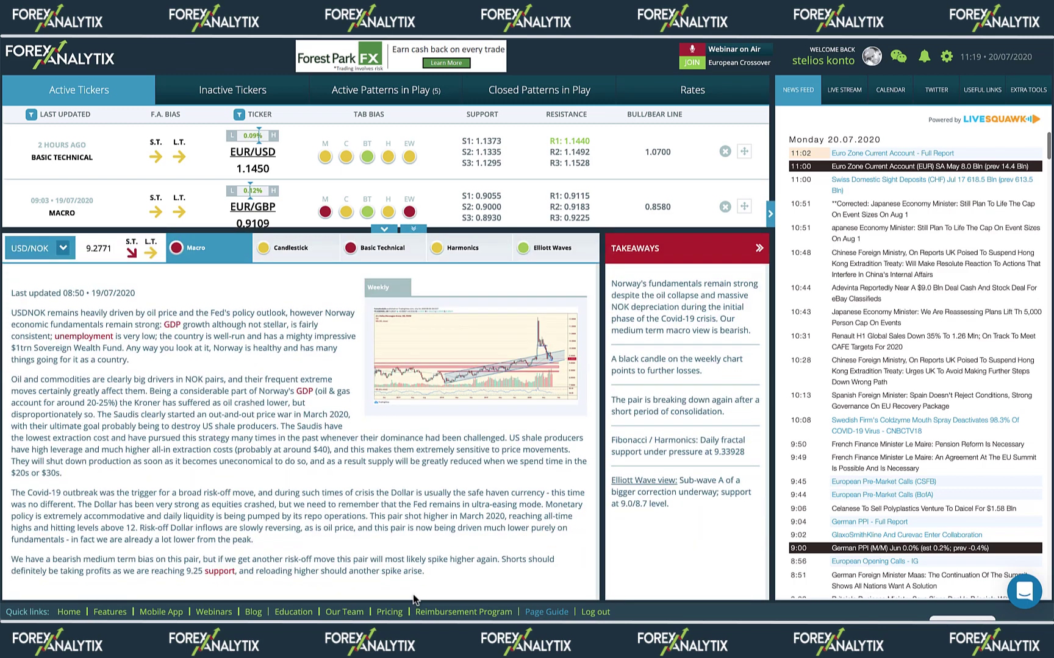
{"action": "left_click", "coordinate": [381, 229]}
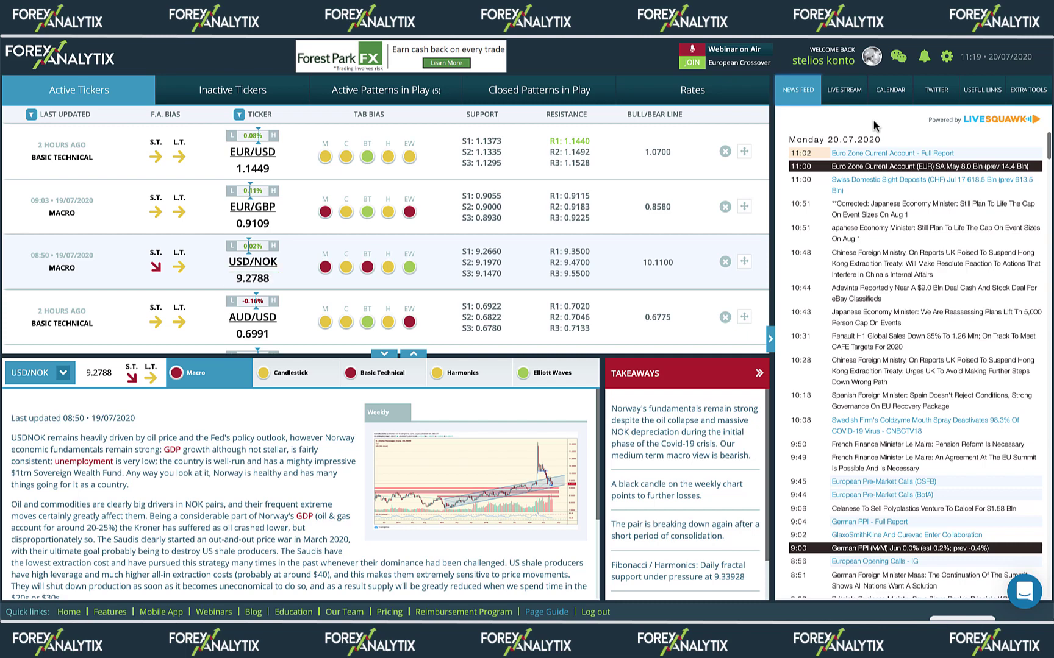
Switch the sidebar from Live Stream to the Calendar of 20–21 July 2020 economic events.
{"action": "left_click", "coordinate": [842, 93]}
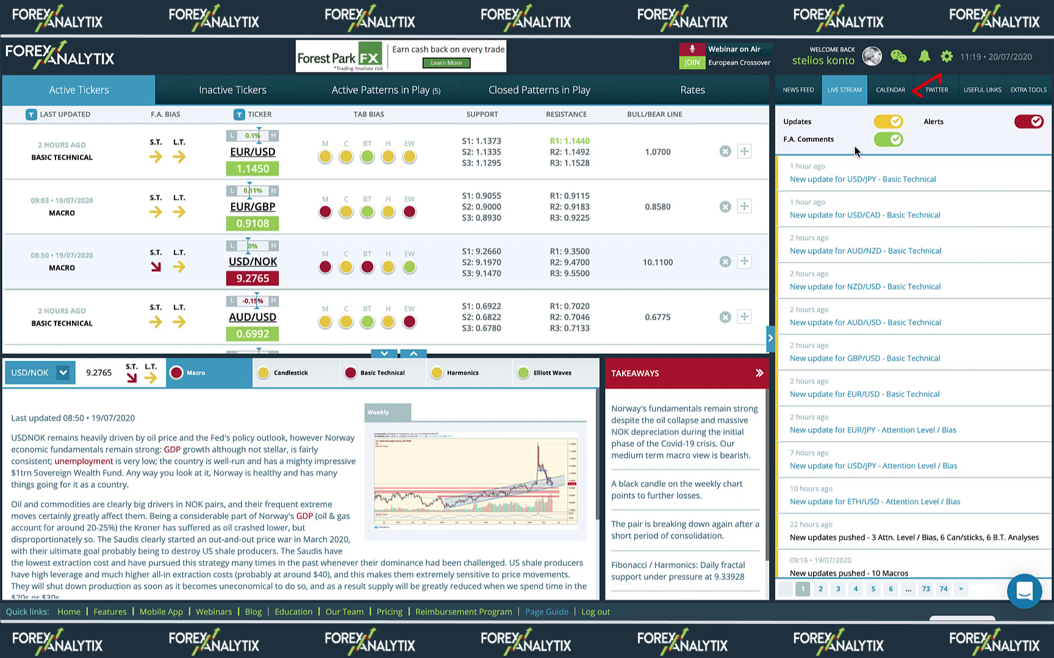
{"action": "left_click", "coordinate": [889, 87]}
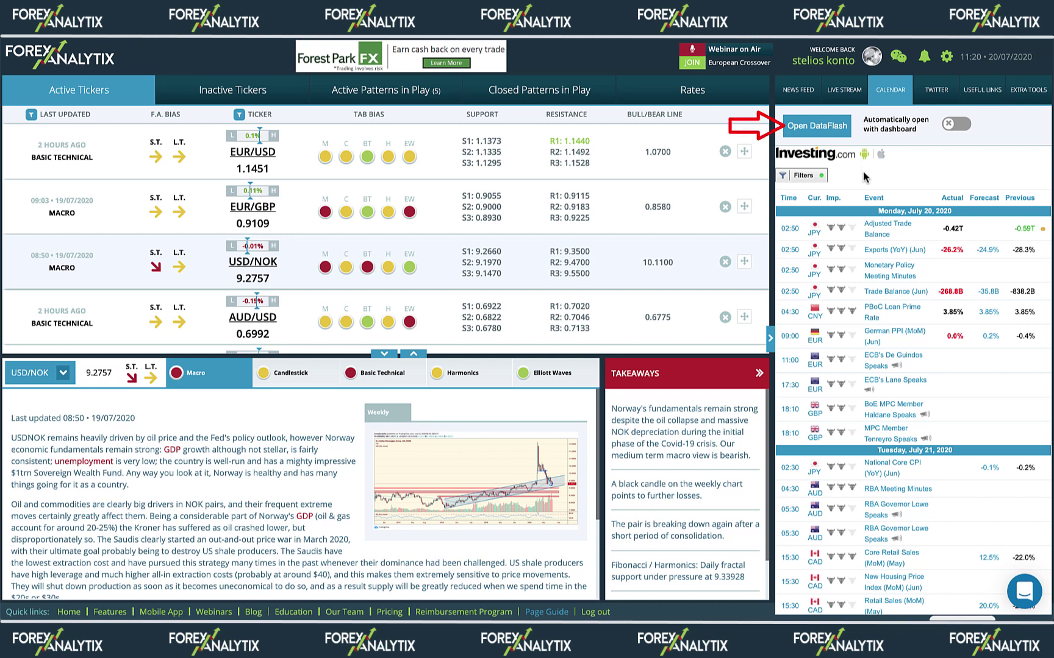
{"action": "left_click", "coordinate": [819, 126]}
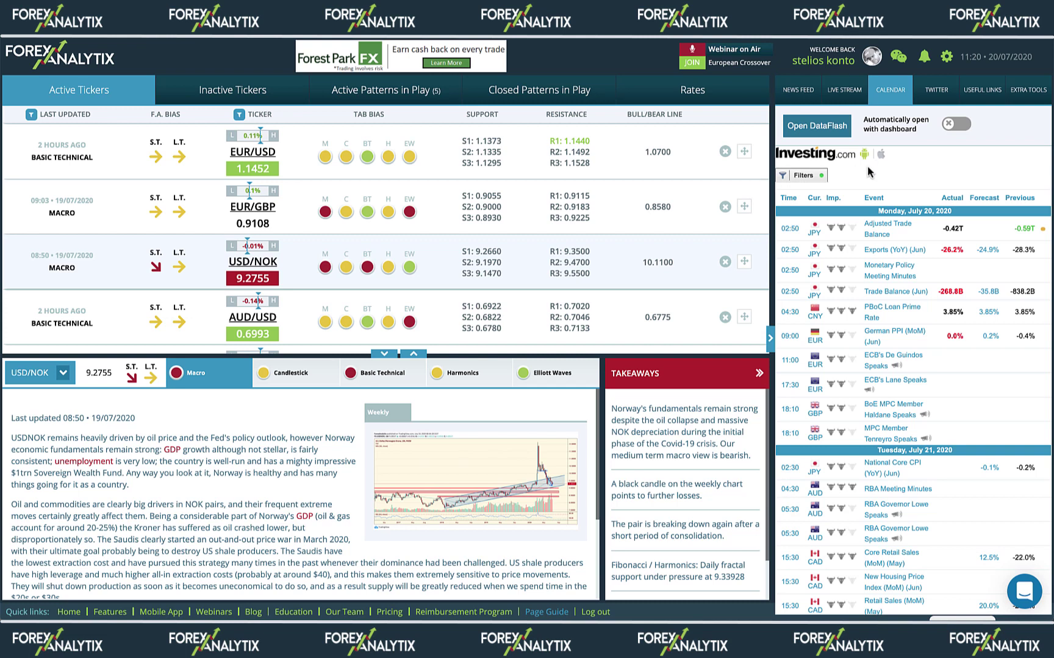
Switch the right sidebar via the Twitter feed to the Useful Links article list.
{"action": "left_click", "coordinate": [929, 92]}
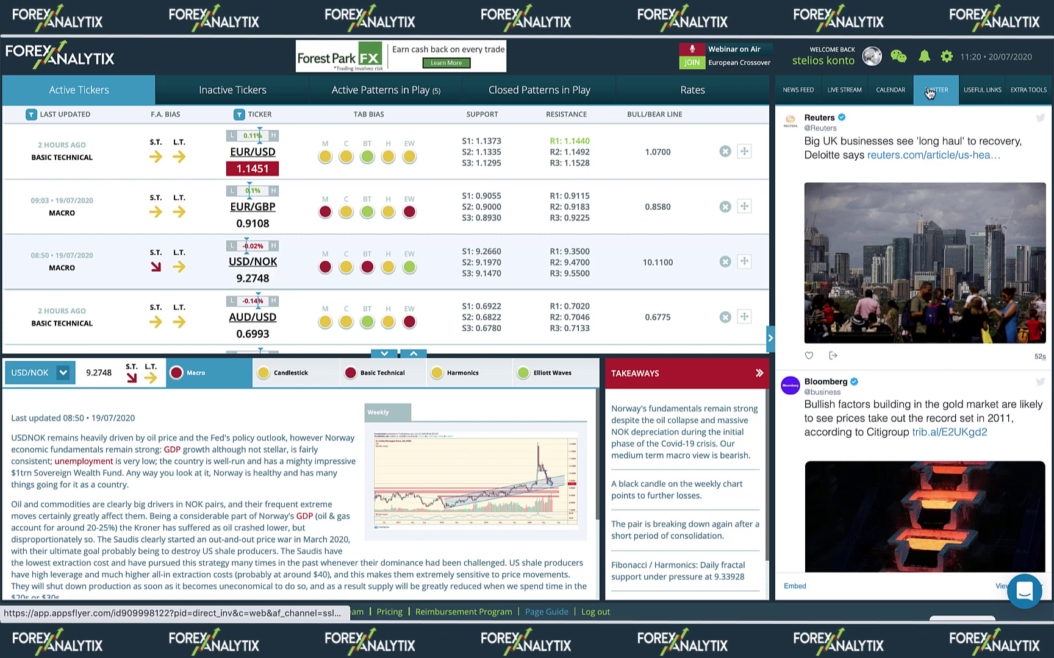
{"action": "left_click", "coordinate": [984, 91]}
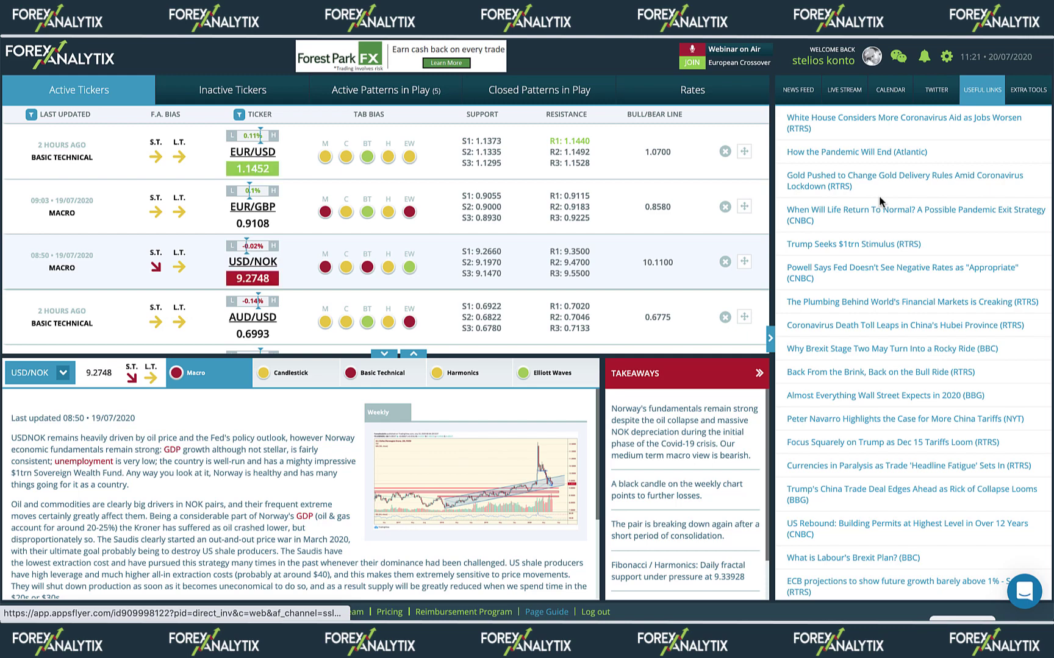
Show Extra Tools, focus the risk calculator's Target field, and scroll down to Market Trading Hours.
{"action": "left_click", "coordinate": [1016, 92]}
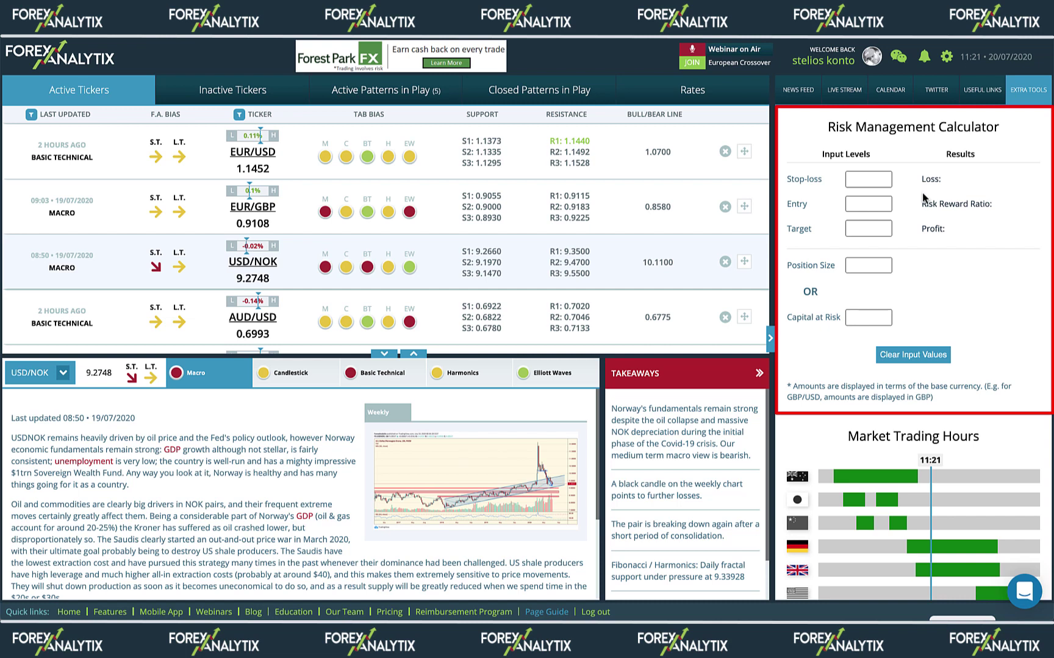
{"action": "left_click", "coordinate": [863, 229]}
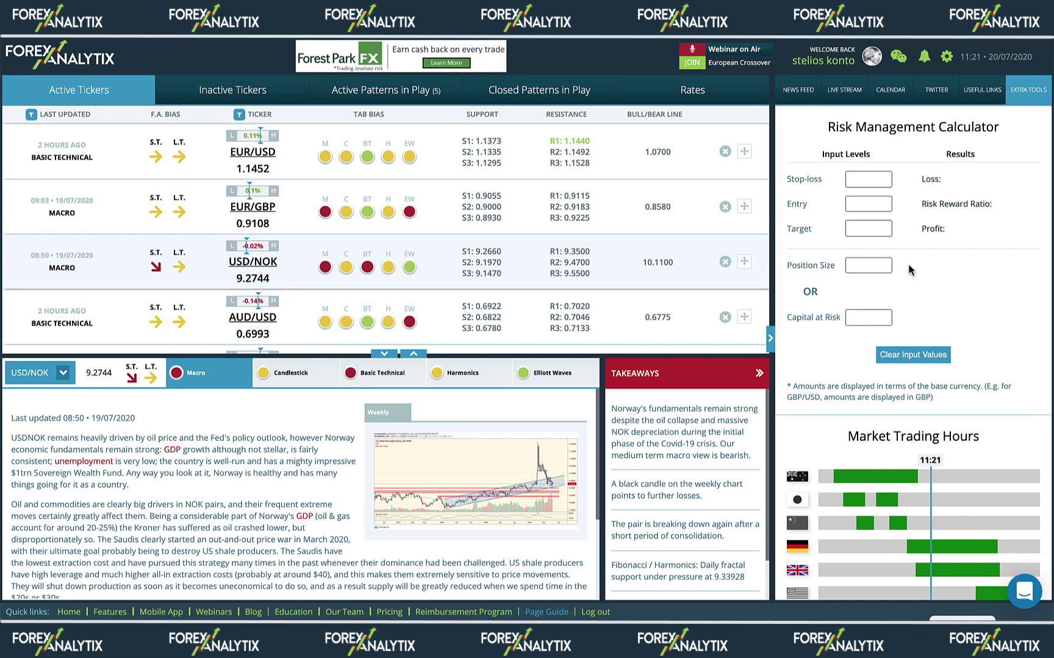
{"action": "scroll", "coordinate": [910, 270], "scroll_direction": "down", "scroll_amount": 2}
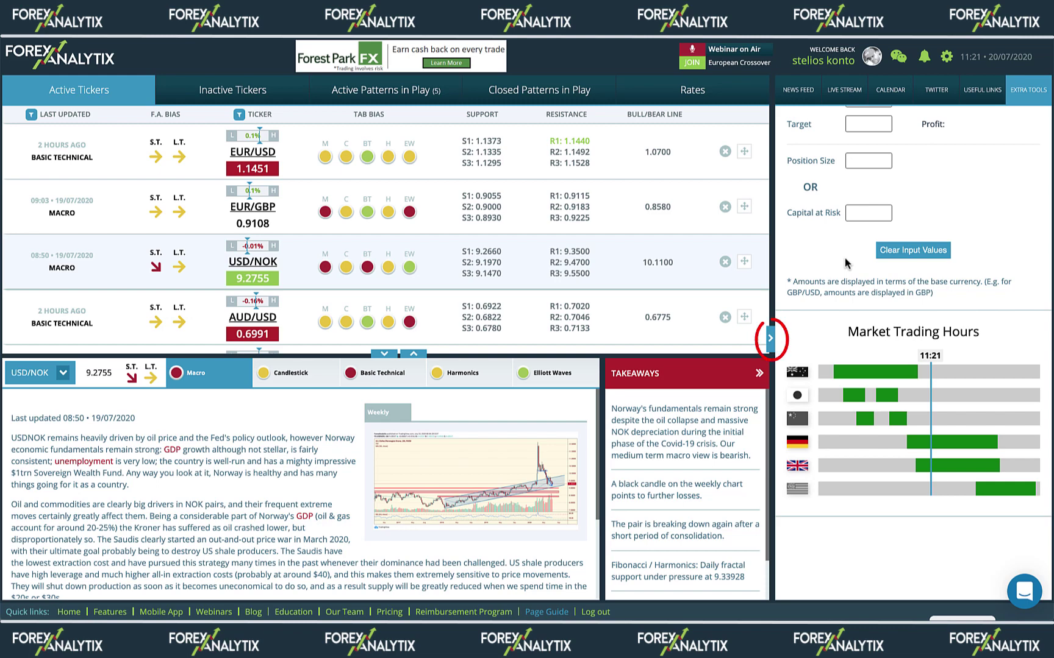
Collapse and re-expand the sidebar beside USD/NOK's Macro analysis, then open the bell notifications.
{"action": "left_click", "coordinate": [770, 339]}
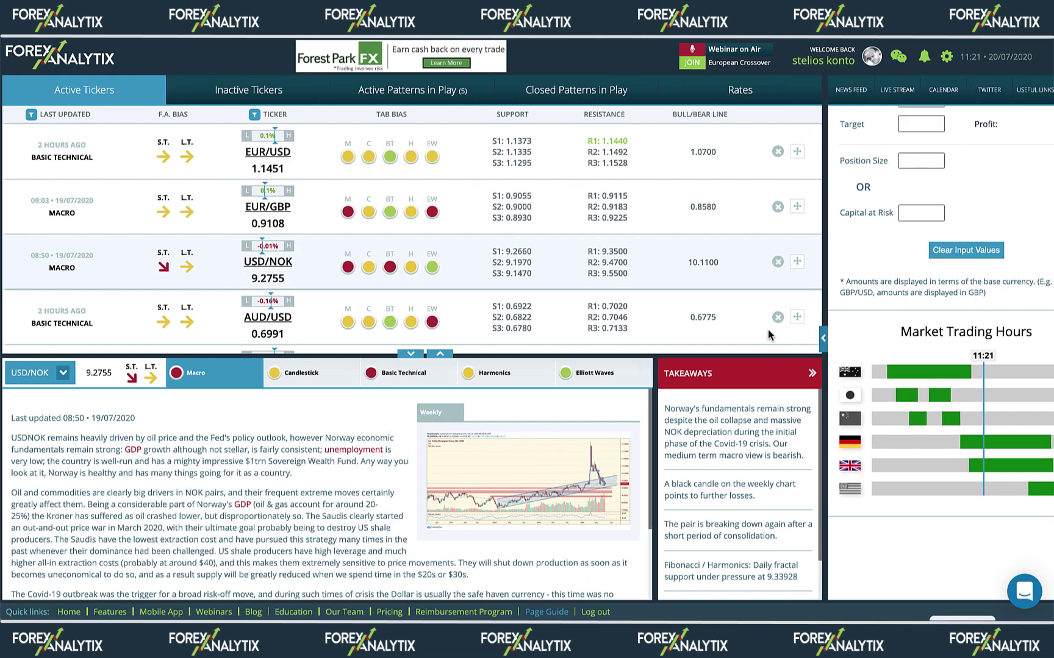
{"action": "left_click", "coordinate": [1048, 340]}
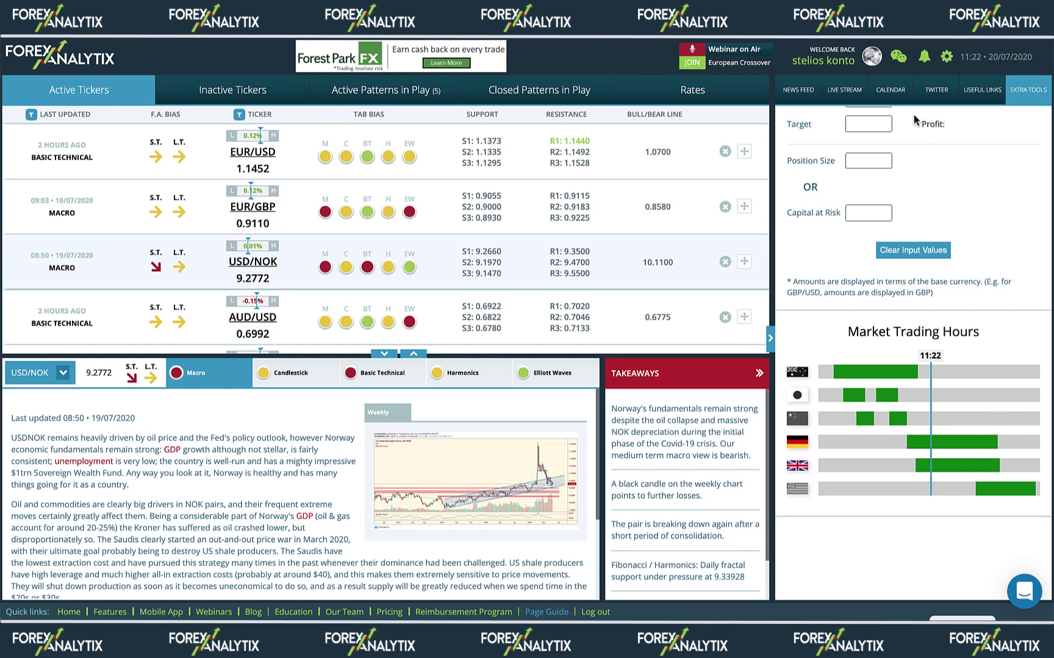
{"action": "left_click", "coordinate": [925, 59]}
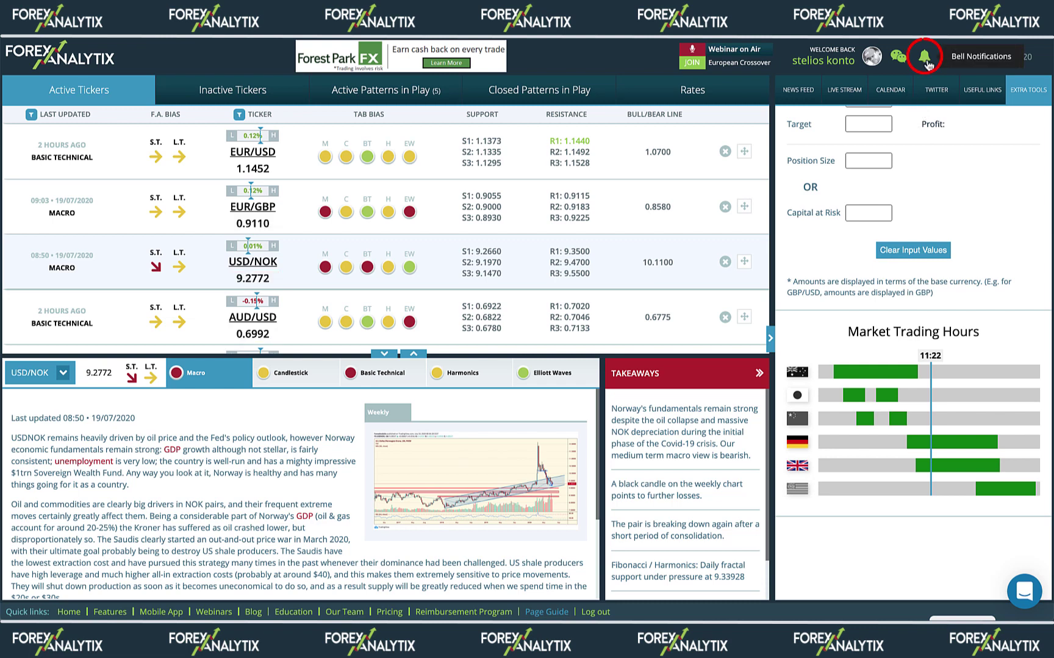